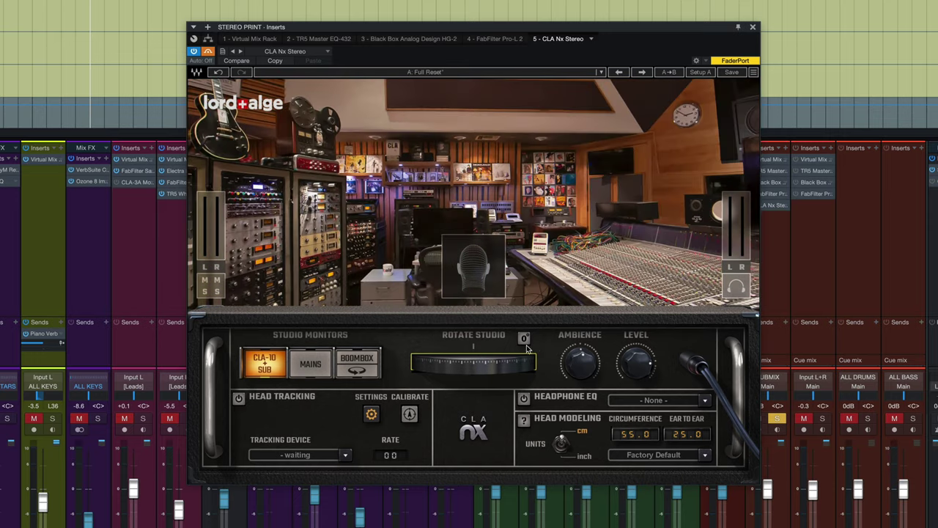
Step: Reset Rotate Studio to 0° so the view faces the console, and raise Ambience to 115%
{"action": "left_click", "coordinate": [525, 339]}
{"action": "mouse_move", "coordinate": [587, 370]}
{"action": "mouse_move", "coordinate": [579, 374]}
{"action": "left_mouse_down"}
{"action": "mouse_move", "coordinate": [580, 350]}
{"action": "mouse_move", "coordinate": [579, 400]}
{"action": "mouse_move", "coordinate": [579, 378]}
{"action": "left_mouse_up"}
{"action": "left_click", "coordinate": [268, 376]}
{"action": "left_click", "coordinate": [311, 364]}
{"action": "left_click", "coordinate": [360, 357]}
{"action": "left_click", "coordinate": [359, 373]}
{"action": "left_click", "coordinate": [272, 370]}
{"action": "left_click", "coordinate": [320, 375]}
{"action": "left_click", "coordinate": [358, 365]}
{"action": "left_click", "coordinate": [358, 373]}
{"action": "left_click", "coordinate": [264, 370]}
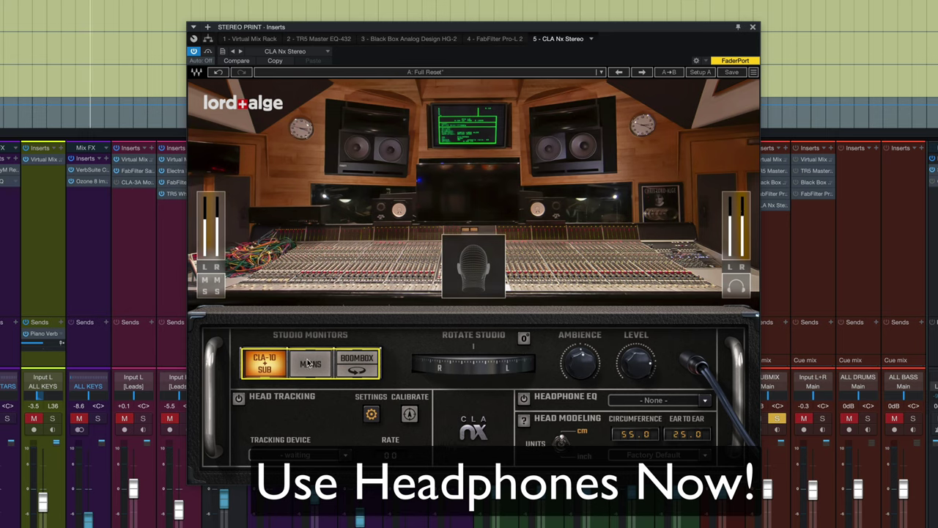
Step: Switch the listening system to the Mains studio monitors
{"action": "left_click", "coordinate": [310, 367]}
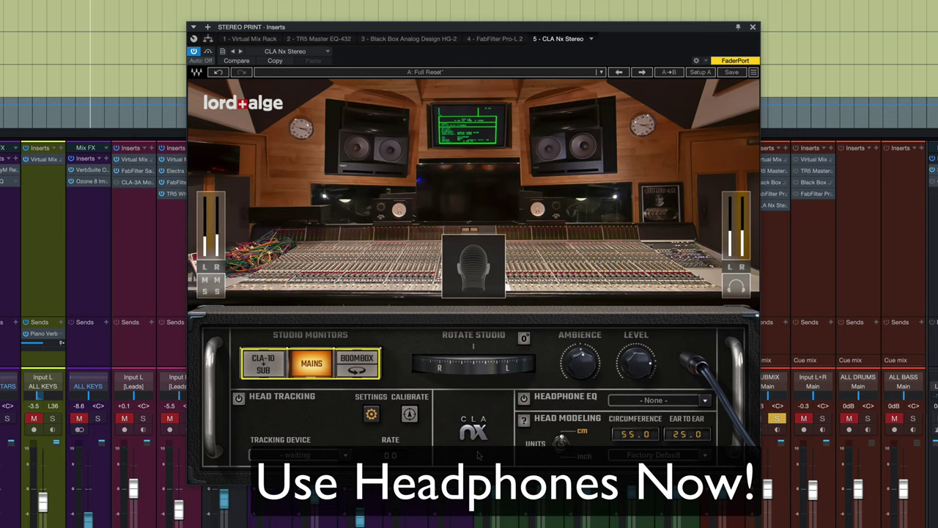
Step: Switch to the Boombox monitor and move it into the guitar and rack room
{"action": "left_click", "coordinate": [353, 356]}
{"action": "left_click", "coordinate": [365, 372]}
Step: Return the Boombox to the console room, then audition CLA-10 + Sub, Mains, and Boombox in the guitar room
{"action": "left_click", "coordinate": [341, 357]}
{"action": "left_click", "coordinate": [261, 361]}
{"action": "left_click", "coordinate": [307, 371]}
{"action": "left_click", "coordinate": [352, 358]}
{"action": "left_click", "coordinate": [359, 372]}
Step: Compare CLA-10 + Sub, Mains and guitar-room Boombox again, ending on CLA-10 + Sub
{"action": "left_click", "coordinate": [523, 338]}
{"action": "left_click", "coordinate": [258, 359]}
{"action": "left_click", "coordinate": [294, 373]}
{"action": "left_click", "coordinate": [354, 369]}
{"action": "left_click", "coordinate": [359, 373]}
{"action": "left_click", "coordinate": [264, 363]}
{"action": "mouse_move", "coordinate": [469, 375]}
{"action": "left_mouse_down"}
{"action": "mouse_move", "coordinate": [416, 375]}
{"action": "mouse_move", "coordinate": [513, 375]}
{"action": "mouse_move", "coordinate": [474, 371]}
{"action": "left_mouse_up"}
{"action": "left_click", "coordinate": [524, 339]}
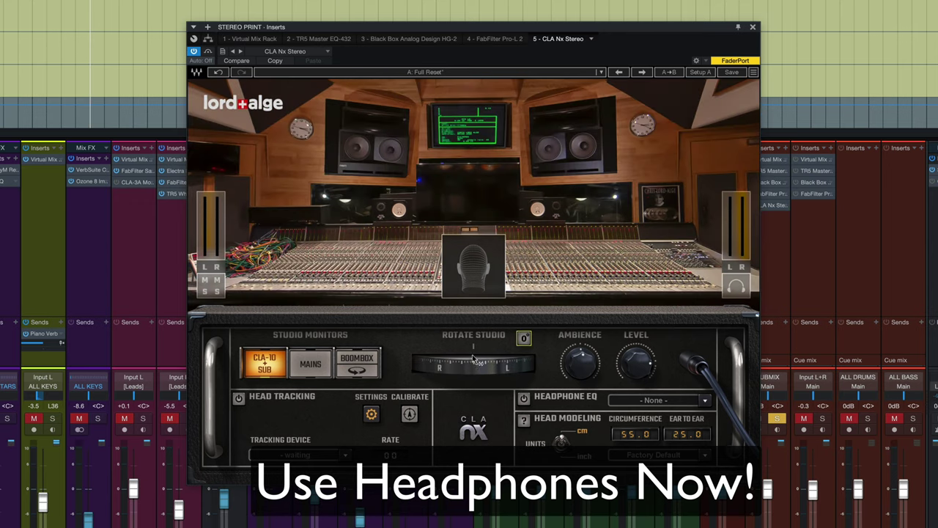
Step: Lower the Ambience amount below 100%, then bring it back up to exactly 100%
{"action": "left_click", "coordinate": [576, 368]}
{"action": "left_click_drag", "start_coordinate": [576, 368], "coordinate": [576, 386]}
{"action": "mouse_move", "coordinate": [576, 385]}
{"action": "left_mouse_down"}
{"action": "mouse_move", "coordinate": [576, 341]}
{"action": "mouse_move", "coordinate": [576, 374]}
{"action": "mouse_move", "coordinate": [586, 371]}
{"action": "left_mouse_up"}
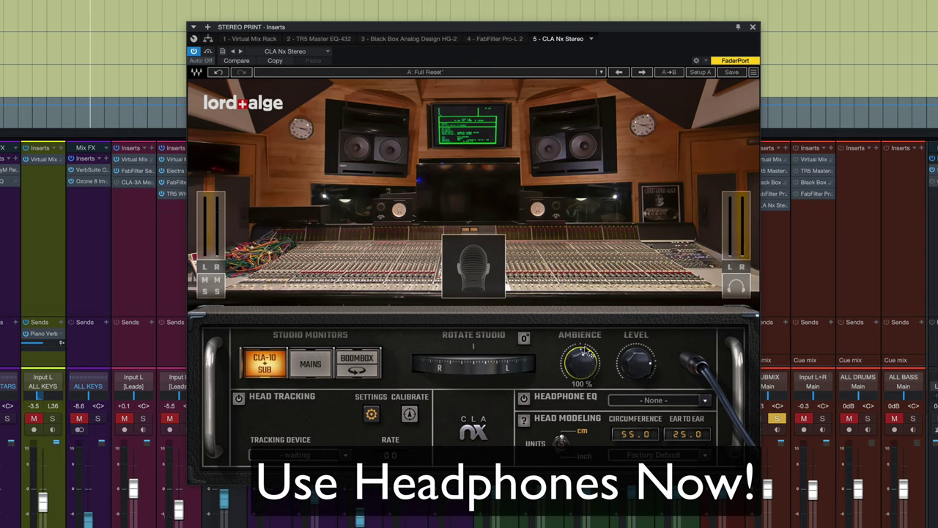